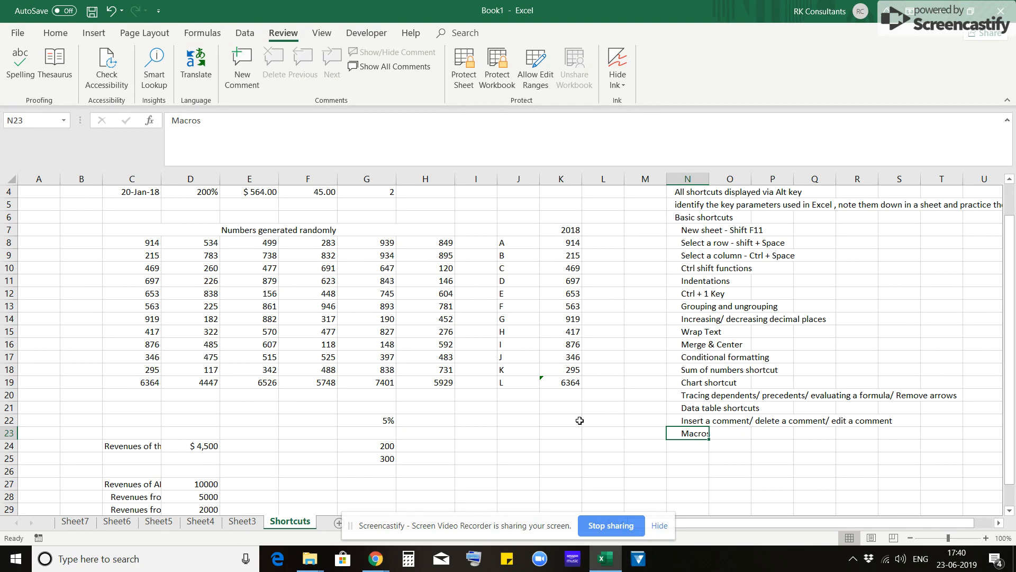
# - Check the list of macros available across all open workbooks and close it
pyautogui.hotkey('ctrl', 'Right')
pyautogui.hotkey('shift', 'F8')
pyautogui.hotkey('alt', 'F8')
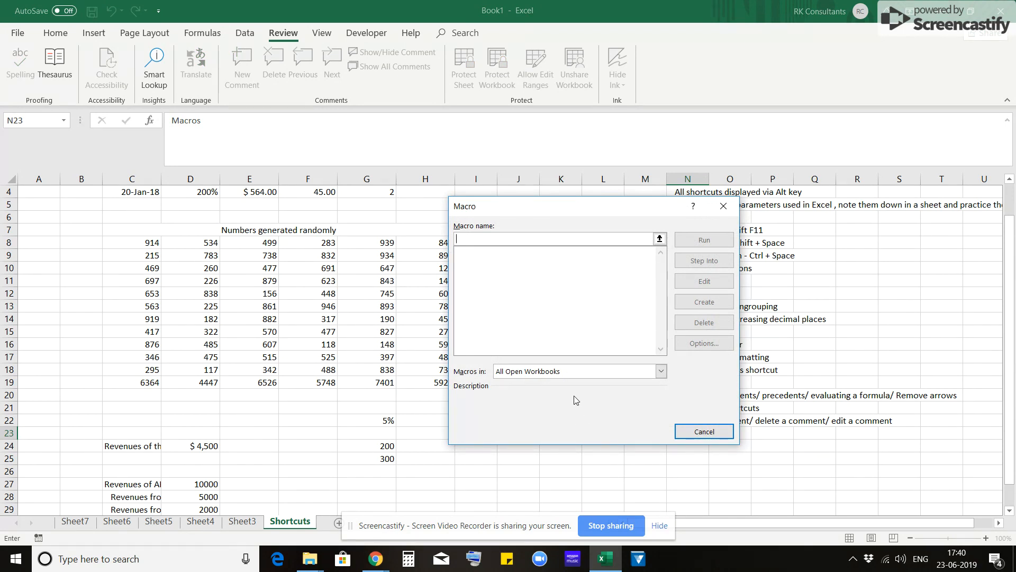
pyautogui.moveTo(576, 215); pyautogui.dragTo(375, 242)
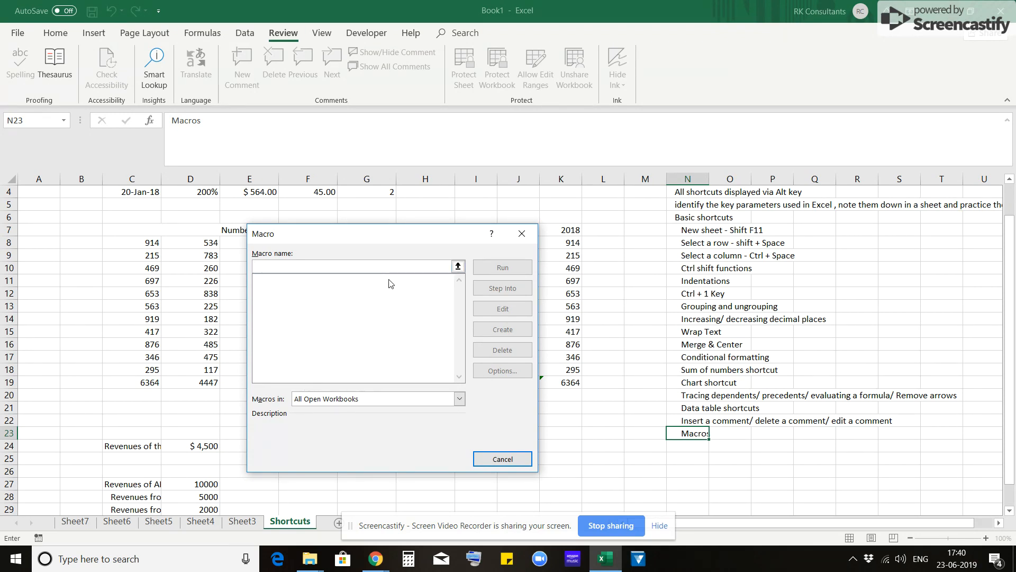
pyautogui.click(521, 234)
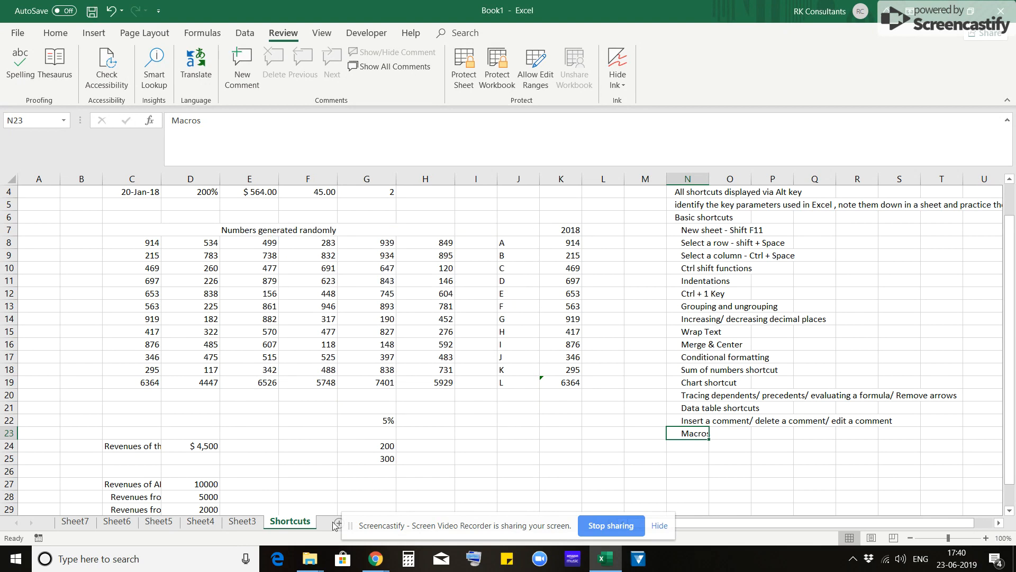
# - Open the workbook Himatsingka Seide_Financial Model_V1.1 from the Himatsingka Seide folder in File Explorer
pyautogui.moveTo(314, 563)
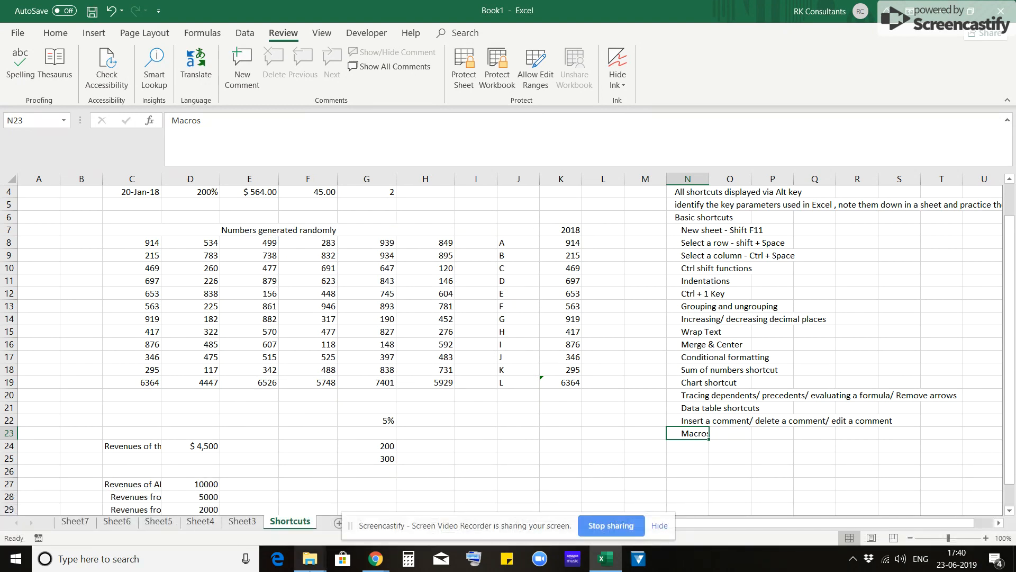
pyautogui.click(882, 516)
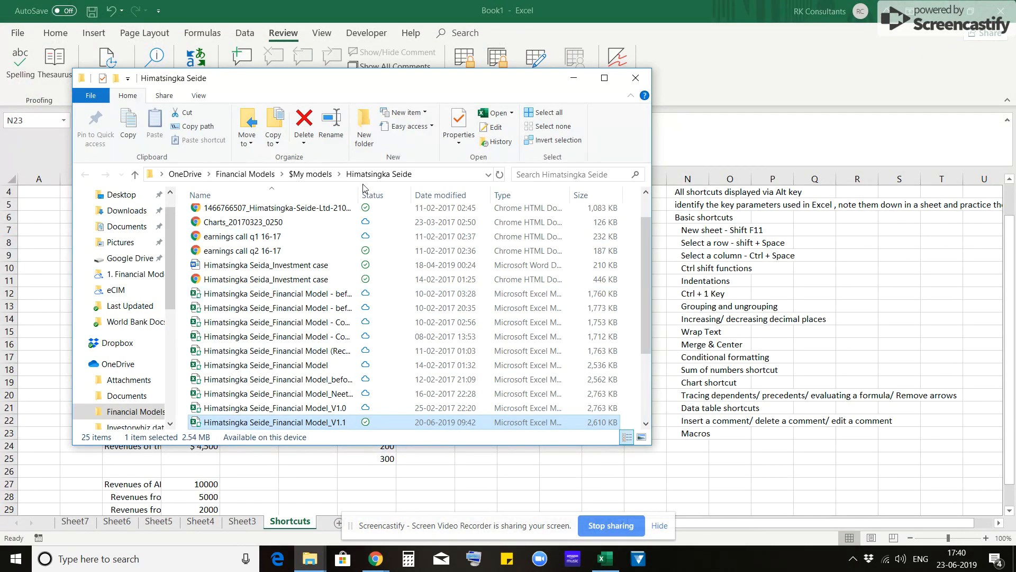
pyautogui.moveTo(359, 189); pyautogui.dragTo(382, 190)
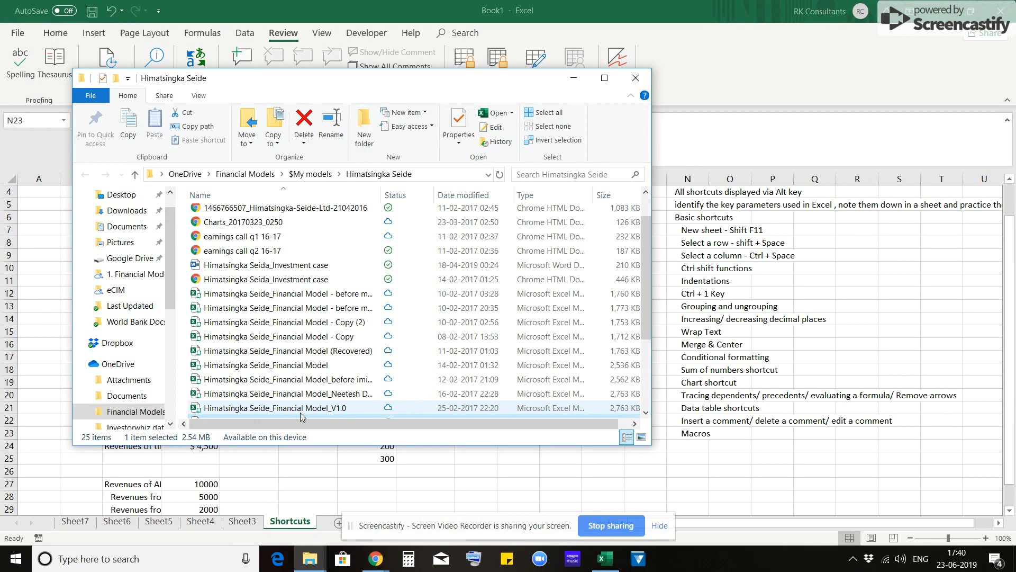
pyautogui.scroll(-1, 328, 371)
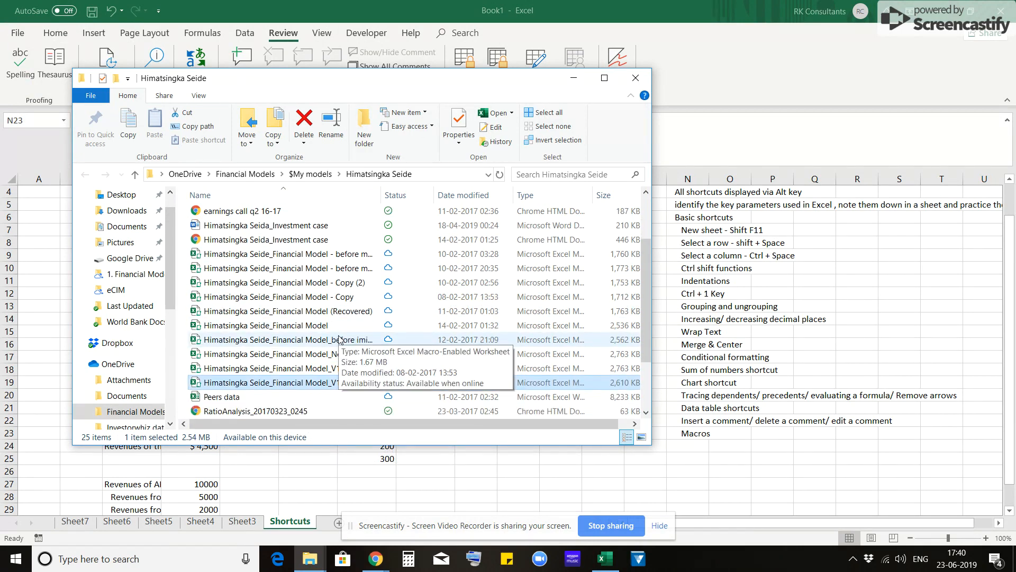
pyautogui.doubleClick(360, 383)
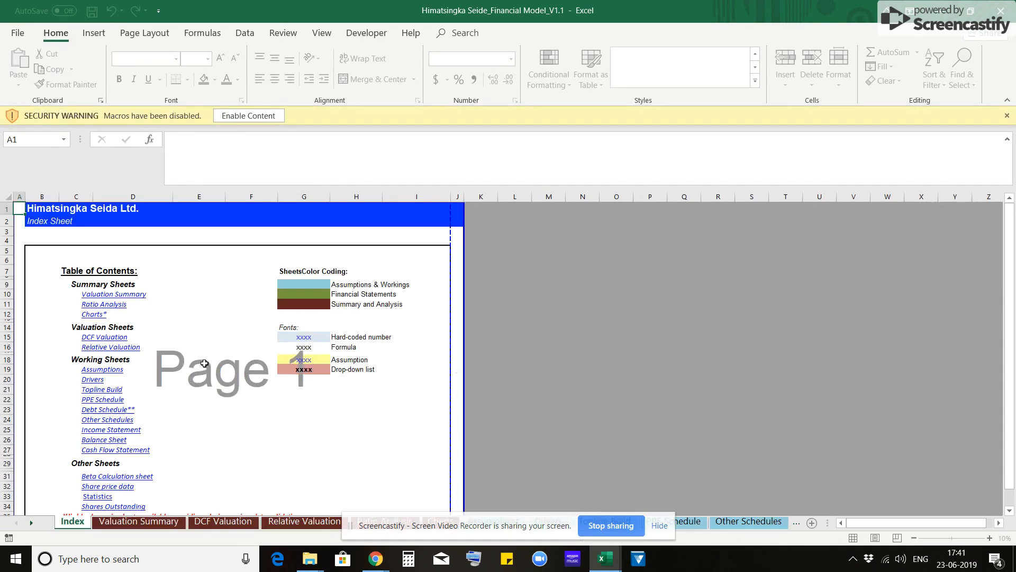
# - Follow the Debt Schedule link on the Index sheet and select cell H25 there
pyautogui.click(99, 412)
pyautogui.click(88, 409)
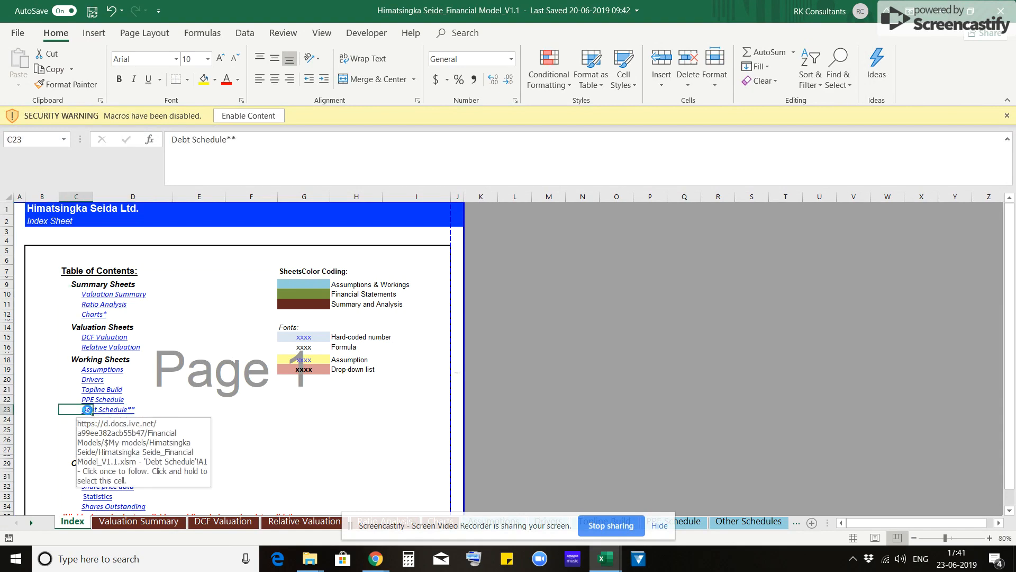
pyautogui.click(87, 409)
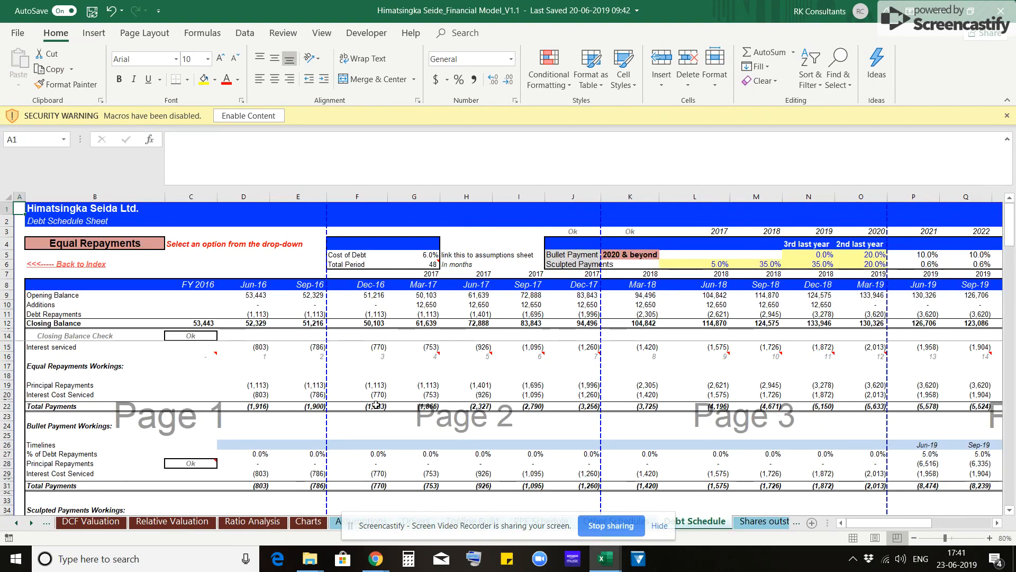
pyautogui.click(474, 433)
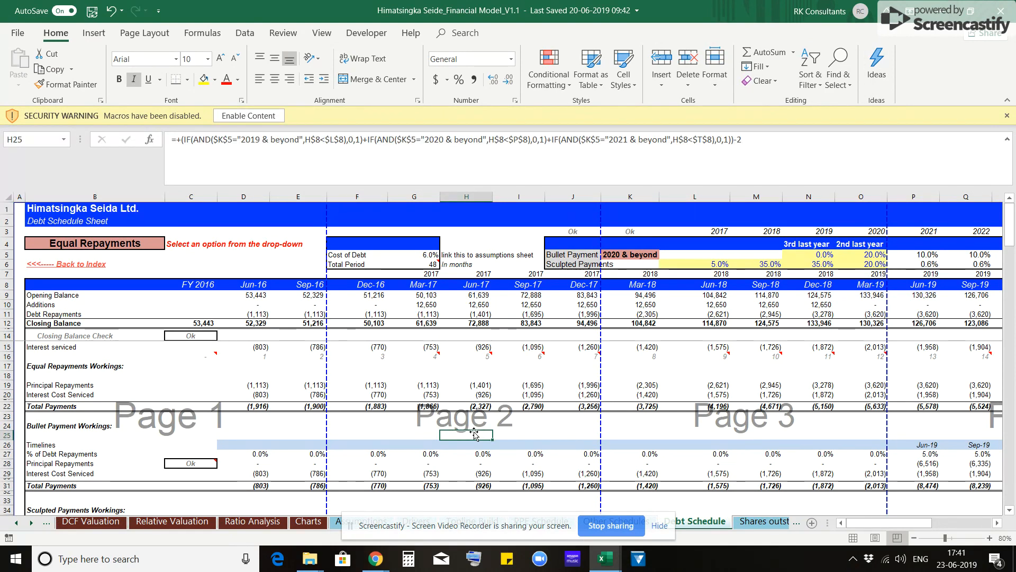
# - Review the financial model's macros, highlighting PDFActiveSheet_Charts without running it, and close that workbook
pyautogui.hotkey('alt', 'F8')
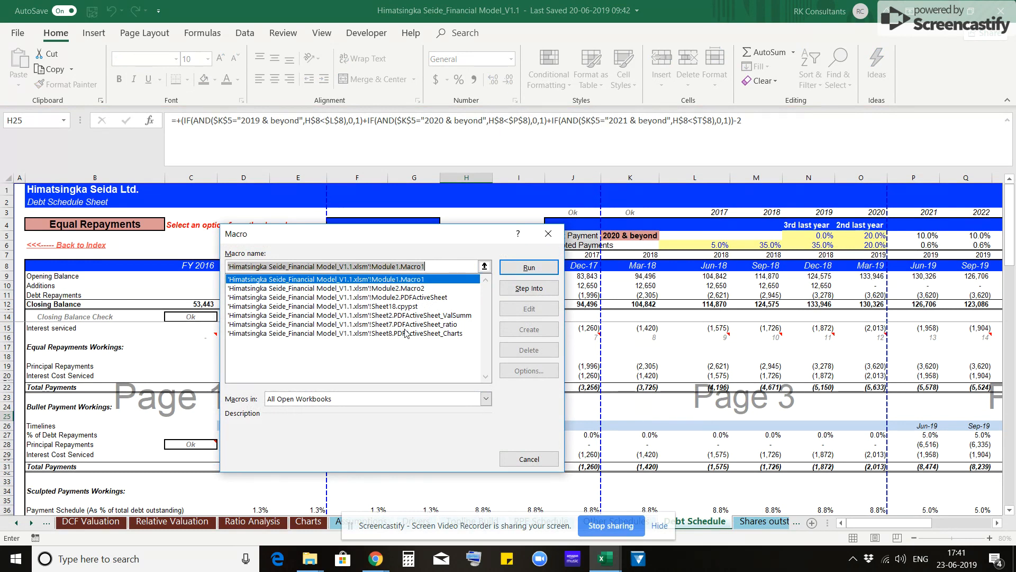
pyautogui.press('Down')
pyautogui.press('Down')
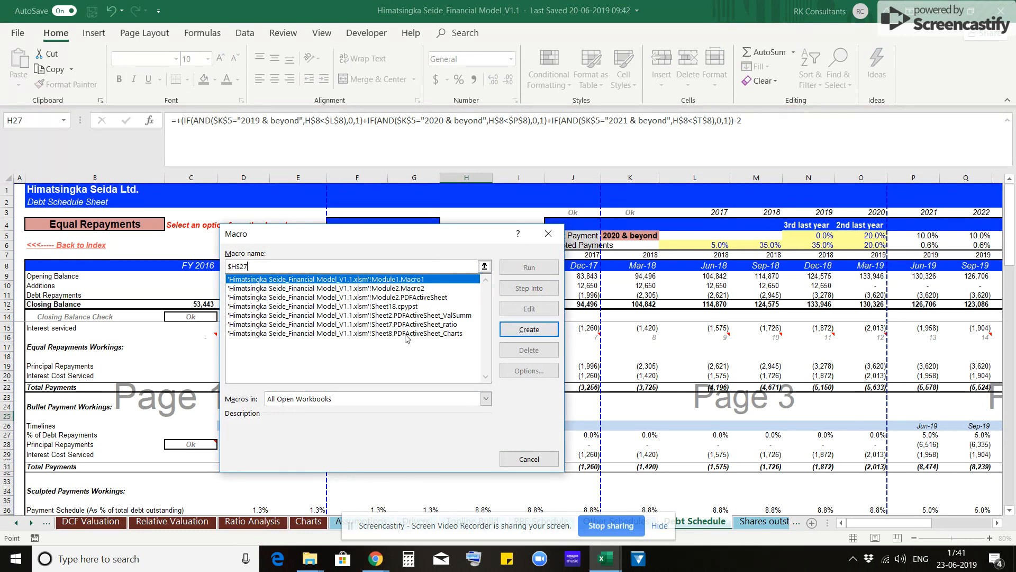
pyautogui.press('Escape')
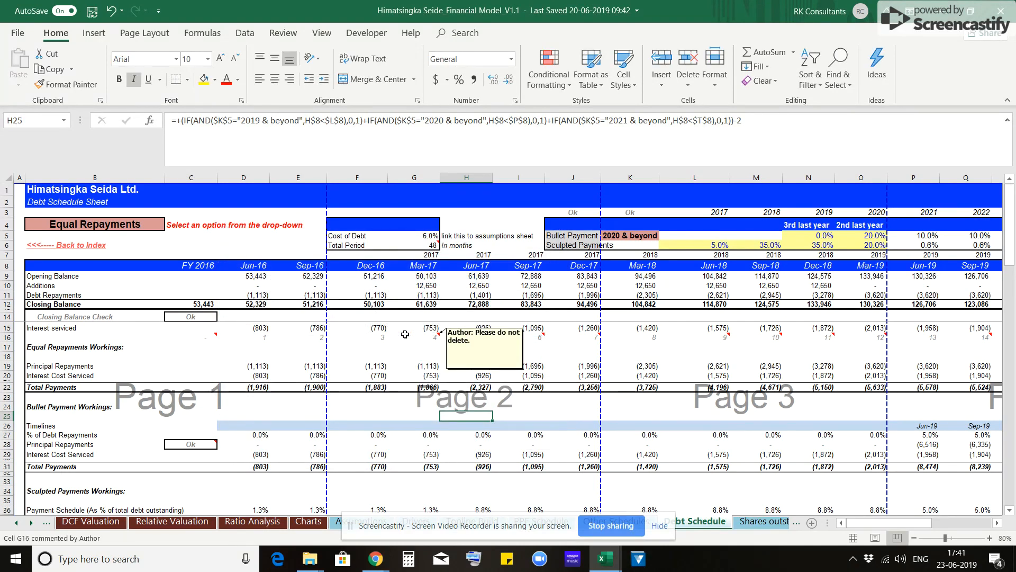
pyautogui.hotkey('alt', 'F8')
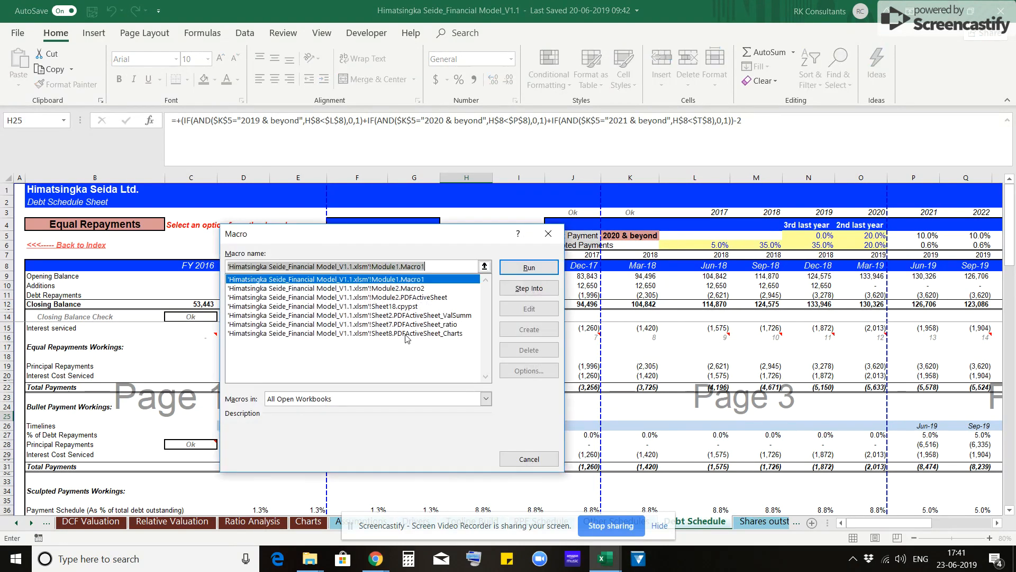
pyautogui.click(389, 332)
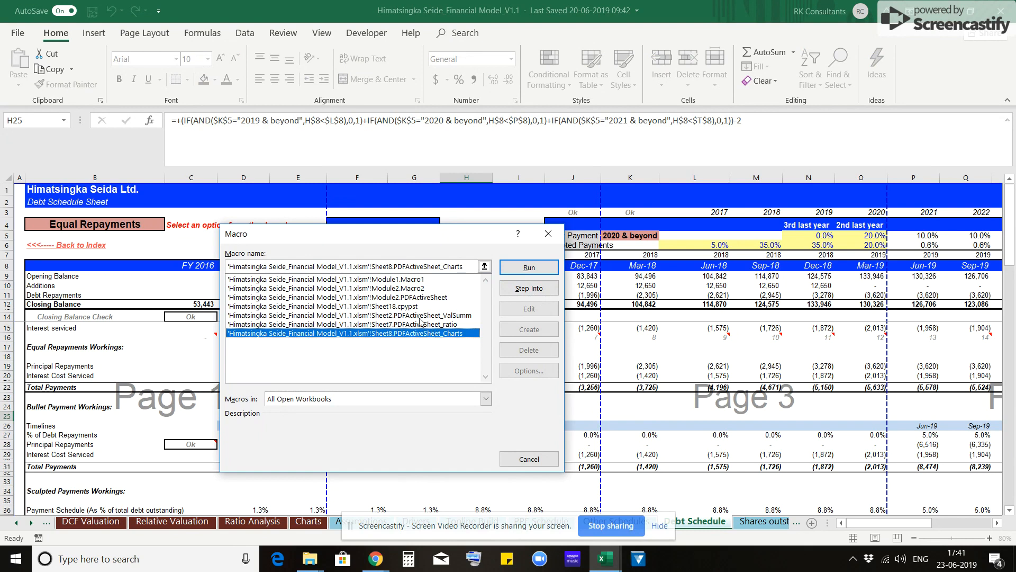
pyautogui.press('Escape')
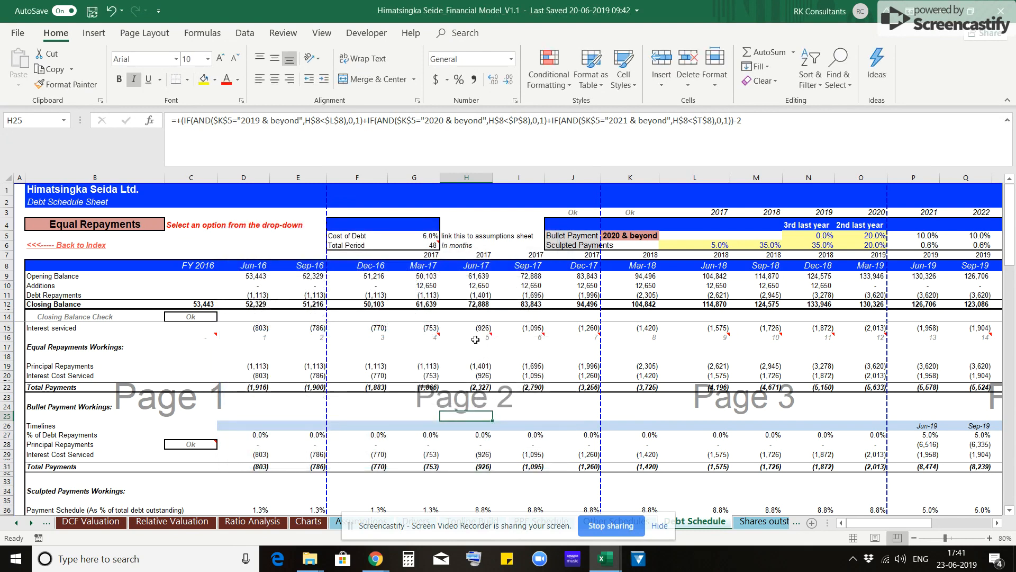
pyautogui.click(999, 11)
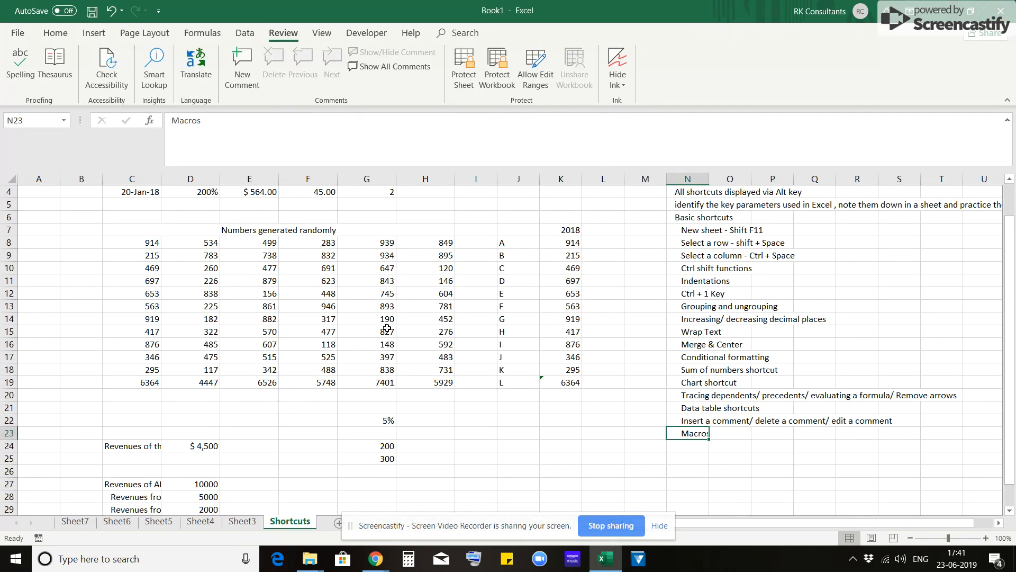
# - Set the workbook calculation option to Automatic except for data tables
pyautogui.scroll(1, 379, 316)
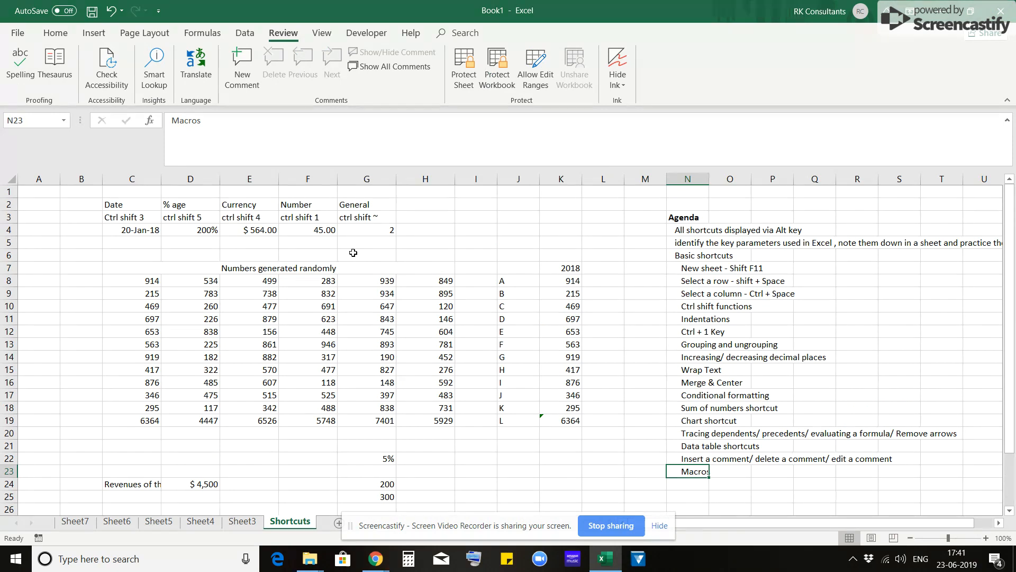
pyautogui.click(56, 32)
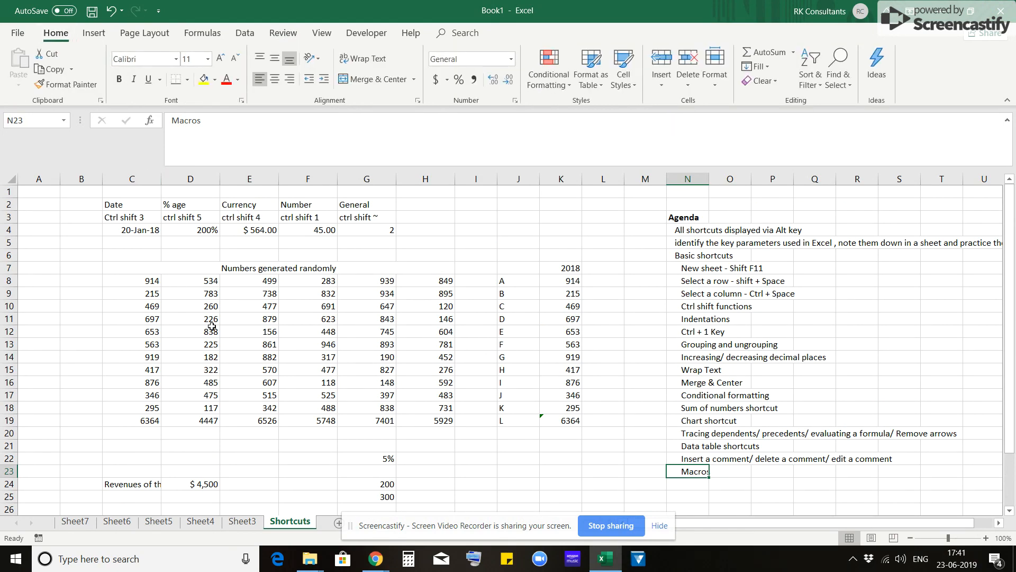
pyautogui.click(312, 382)
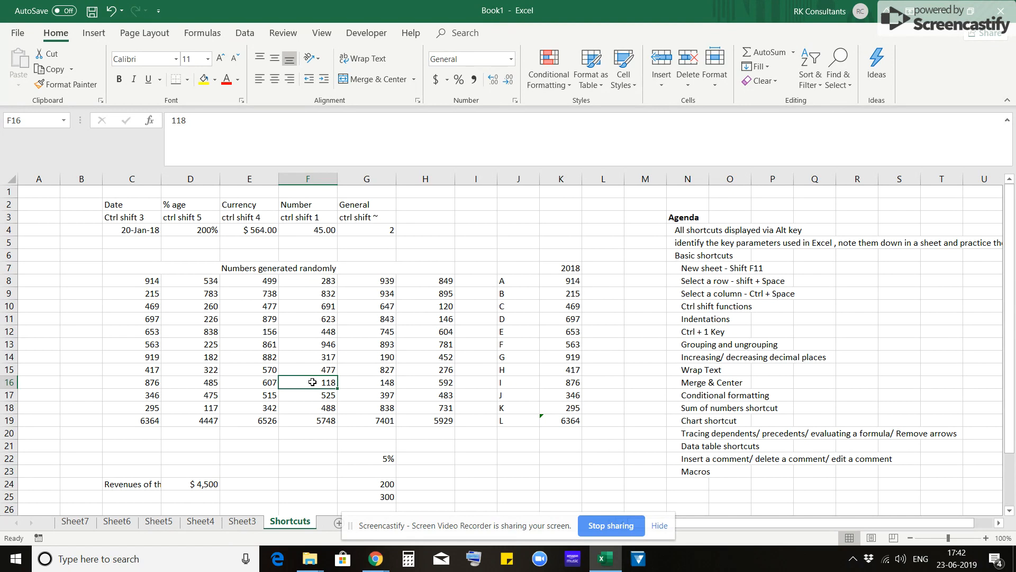
pyautogui.hotkey('alt', 'f')
pyautogui.press('t')
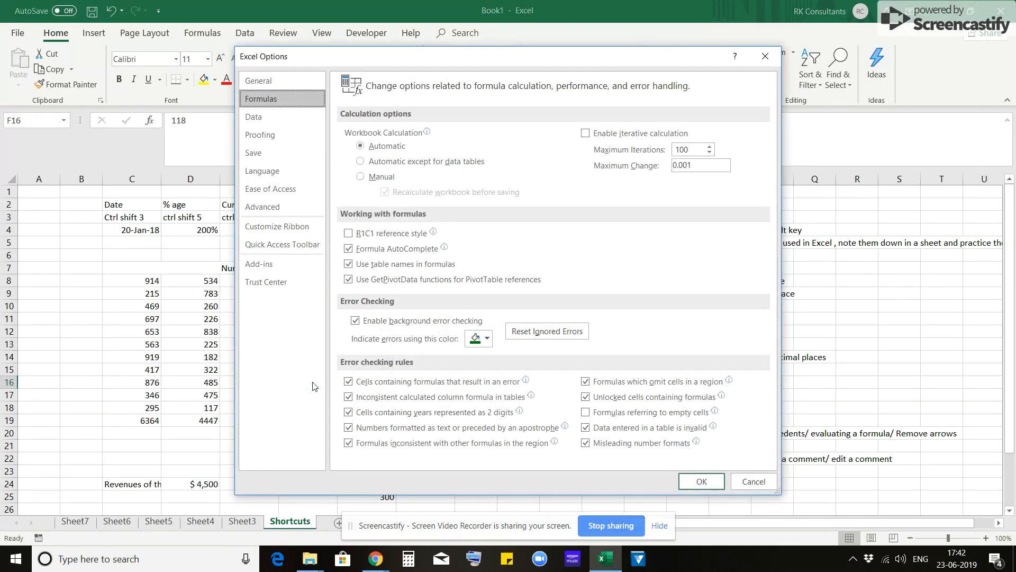
pyautogui.moveTo(411, 165)
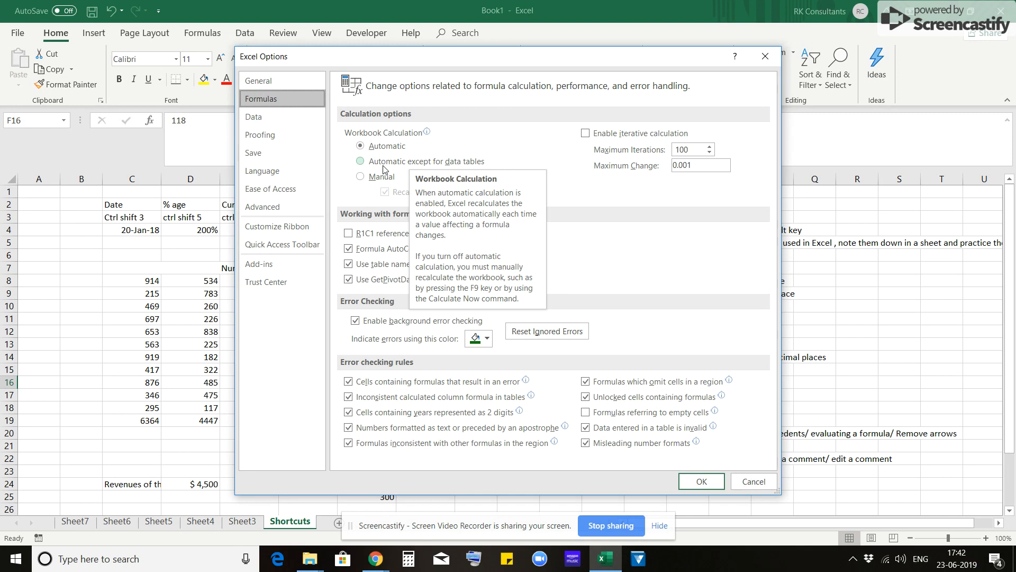
pyautogui.click(383, 165)
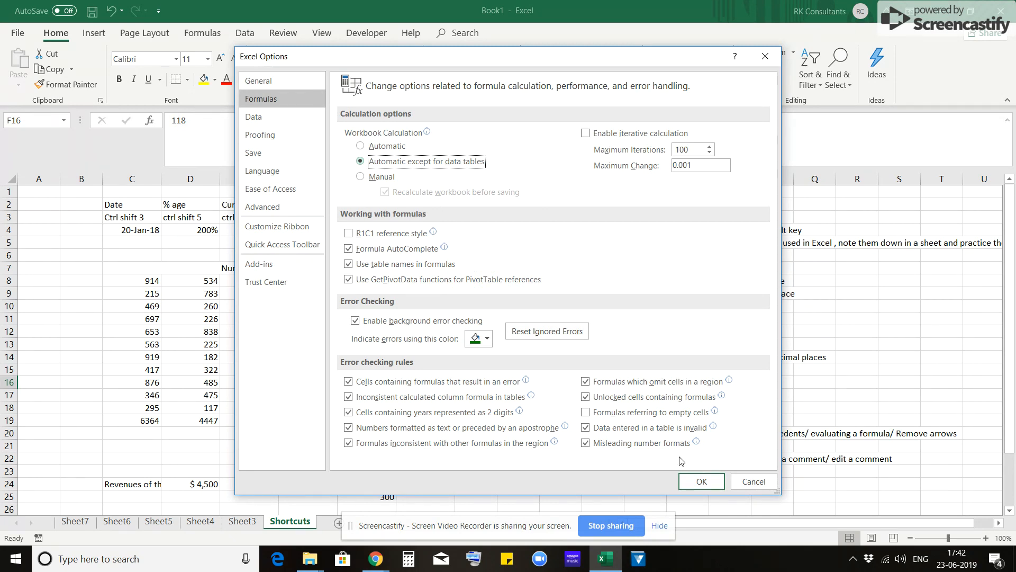
pyautogui.click(697, 482)
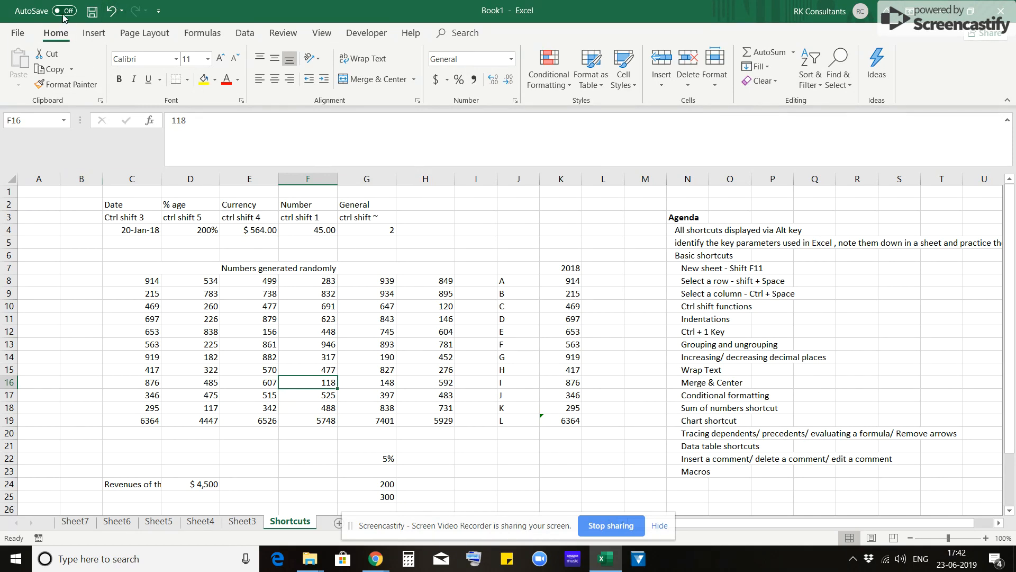
# - Select the random numbers in C8:H19 and try to convert them into a table
pyautogui.click(96, 33)
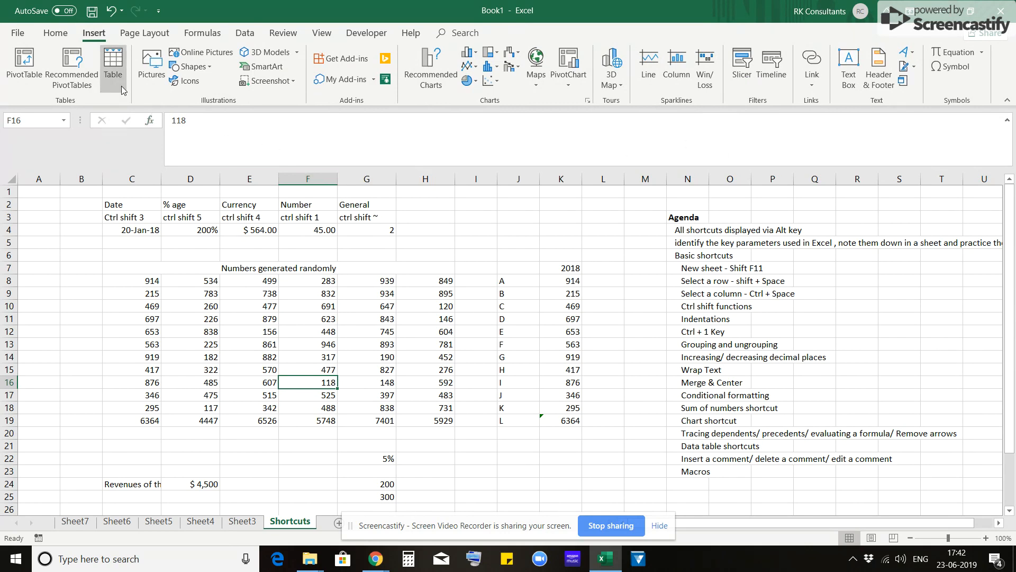
pyautogui.click(138, 271)
pyautogui.press('Down')
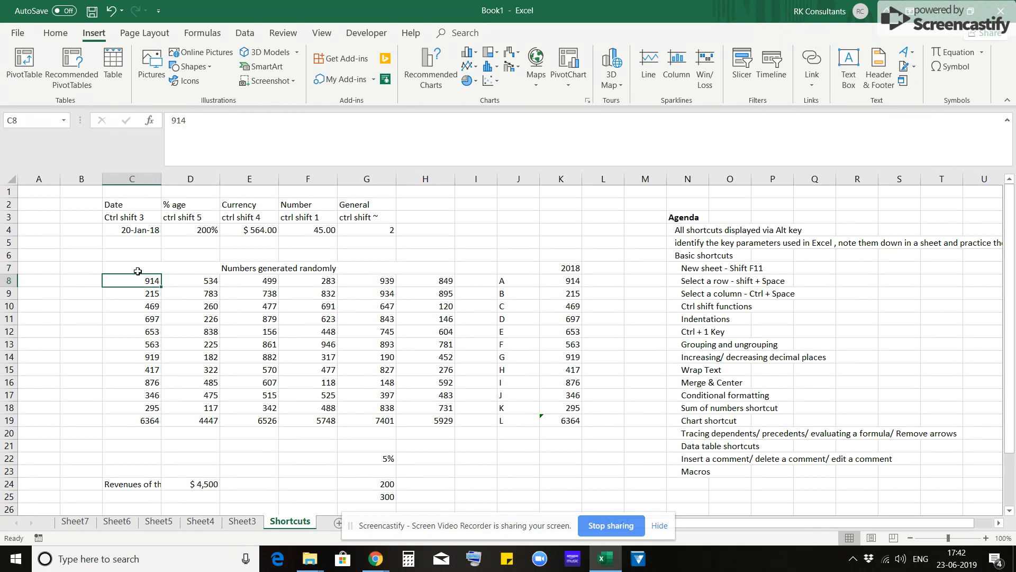
pyautogui.hotkey('ctrl', 'shift', 'Right')
pyautogui.hotkey('ctrl', 'shift', 'Down')
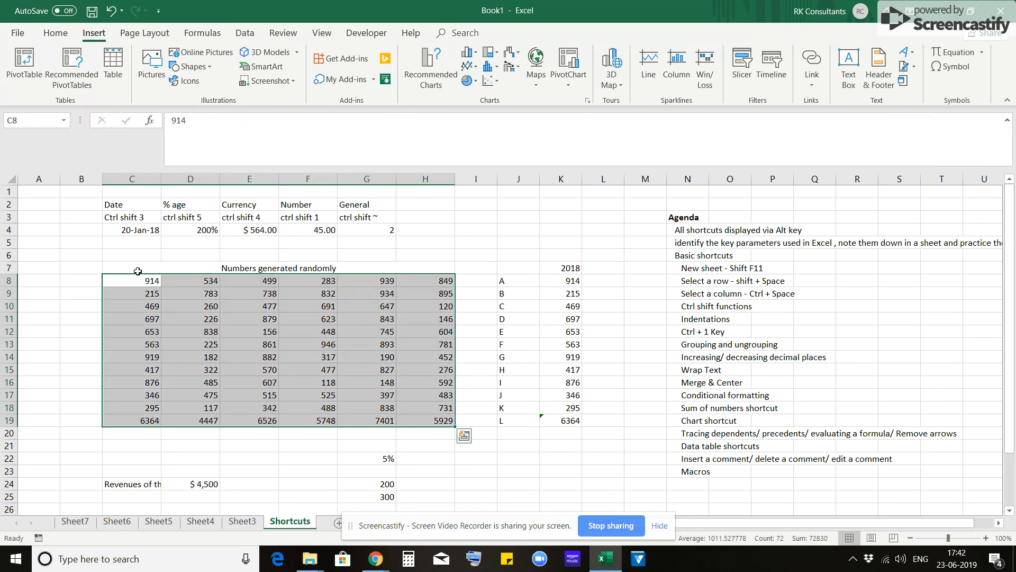
pyautogui.hotkey('ctrl', 't')
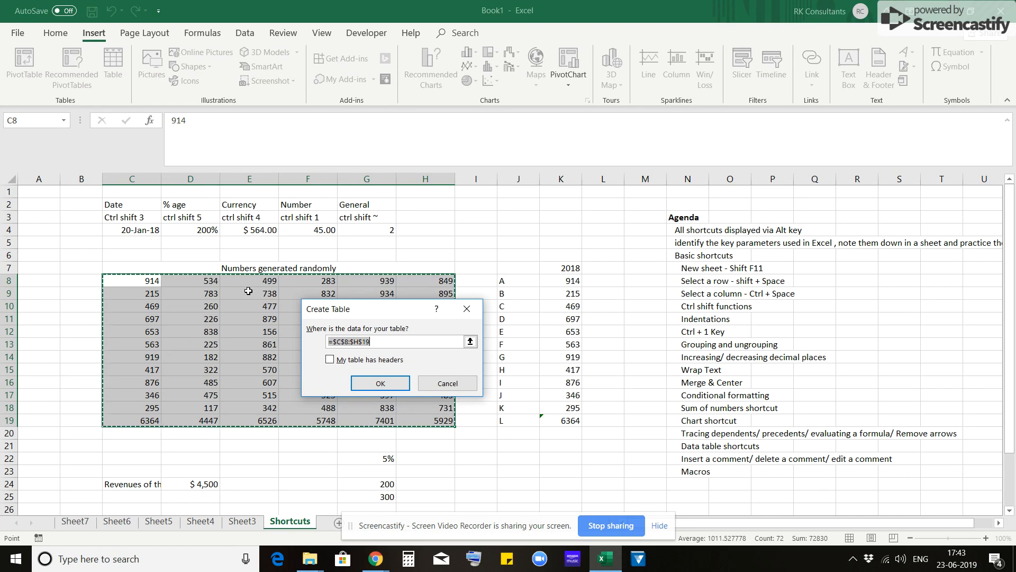
pyautogui.click(448, 383)
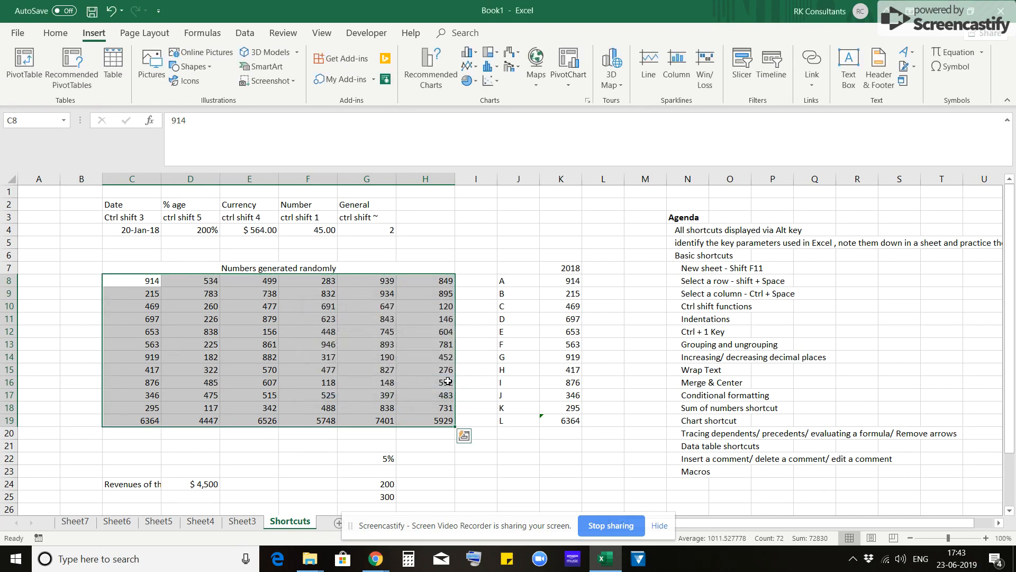
# - Select cell G25 on the Shortcuts sheet, and switch to Sheet3 to inspect the formula in D8 without changing it
pyautogui.click(135, 36)
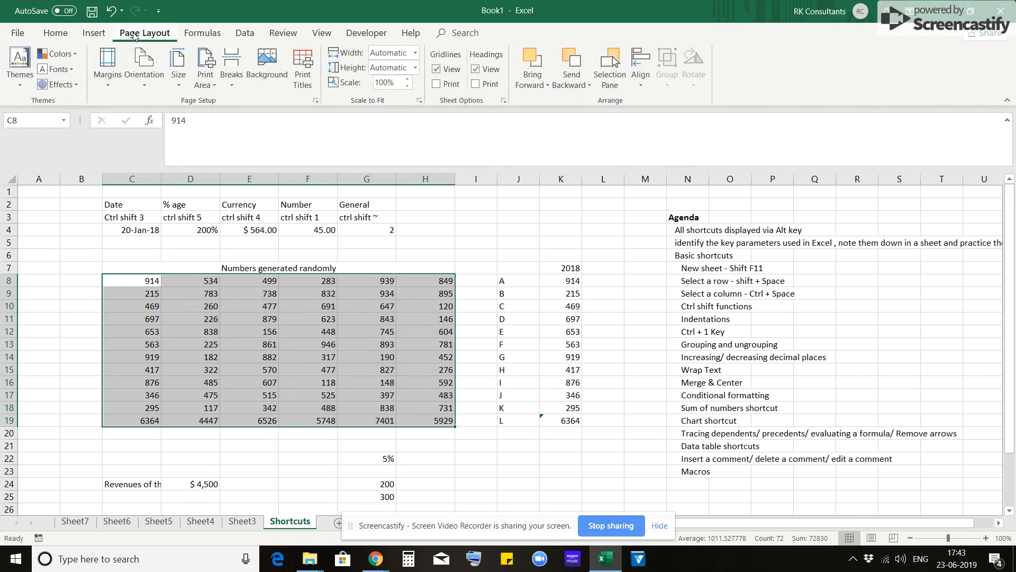
pyautogui.click(210, 33)
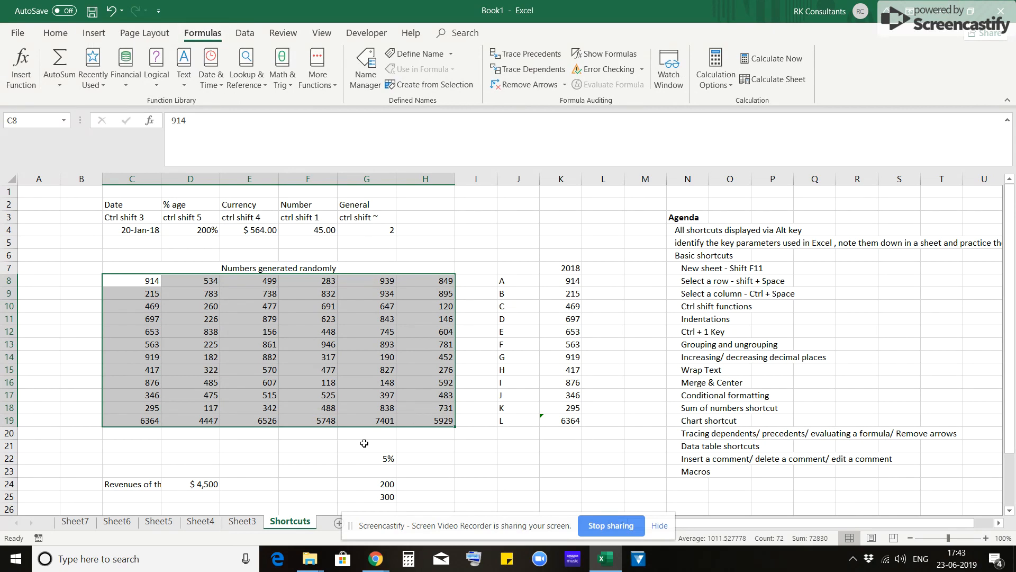
pyautogui.scroll(-2, 364, 443)
pyautogui.click(372, 408)
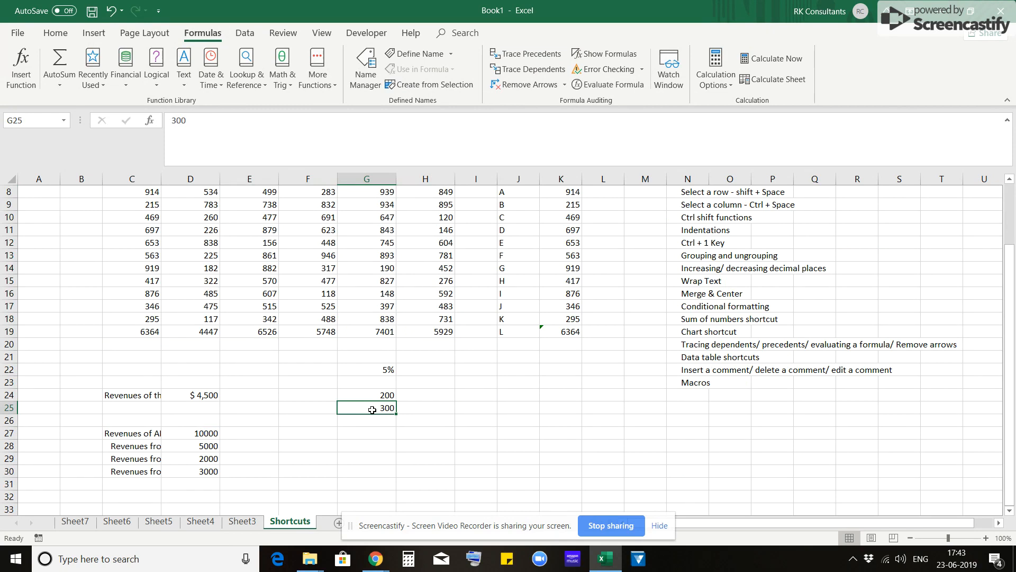
pyautogui.hotkey('ctrl', 'pageup')
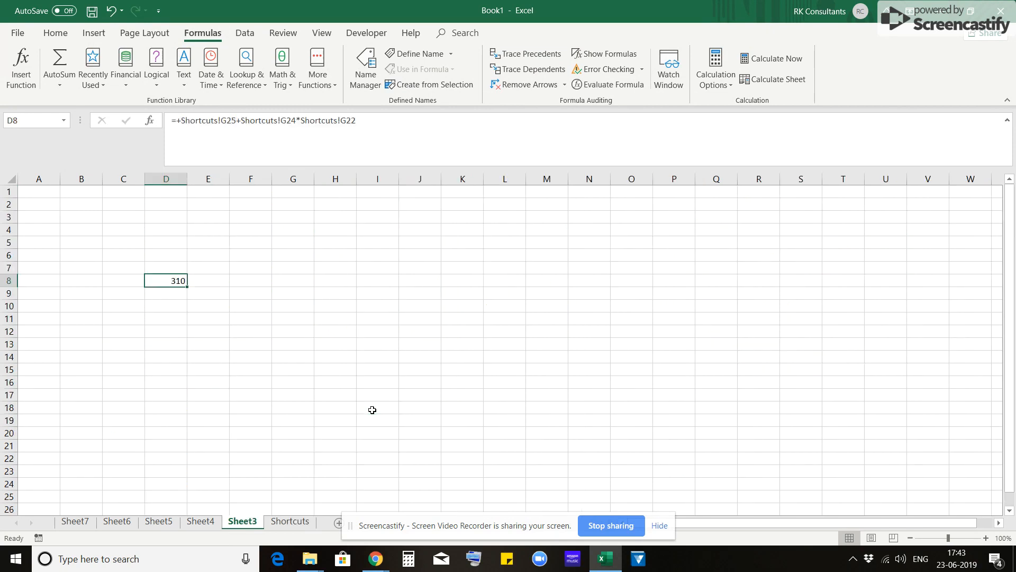
pyautogui.press('F2')
pyautogui.press('Escape')
# - Evaluate the formula in D8 one reference at a time through to its final result, and jump to its first precedent, Shortcuts!G25
pyautogui.hotkey('alt', 'm')
pyautogui.press('v')
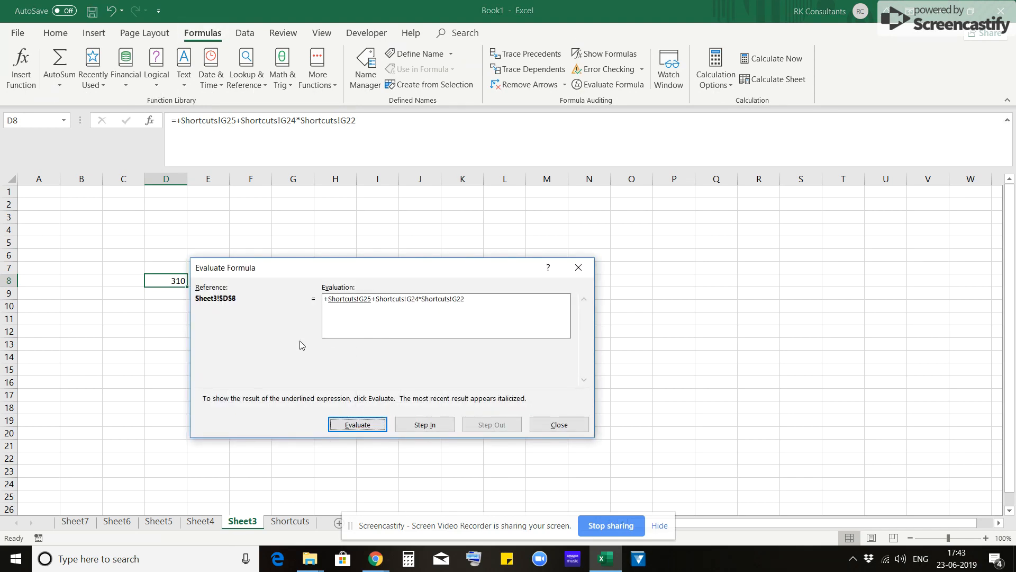
pyautogui.press('Return')
pyautogui.press('Return')
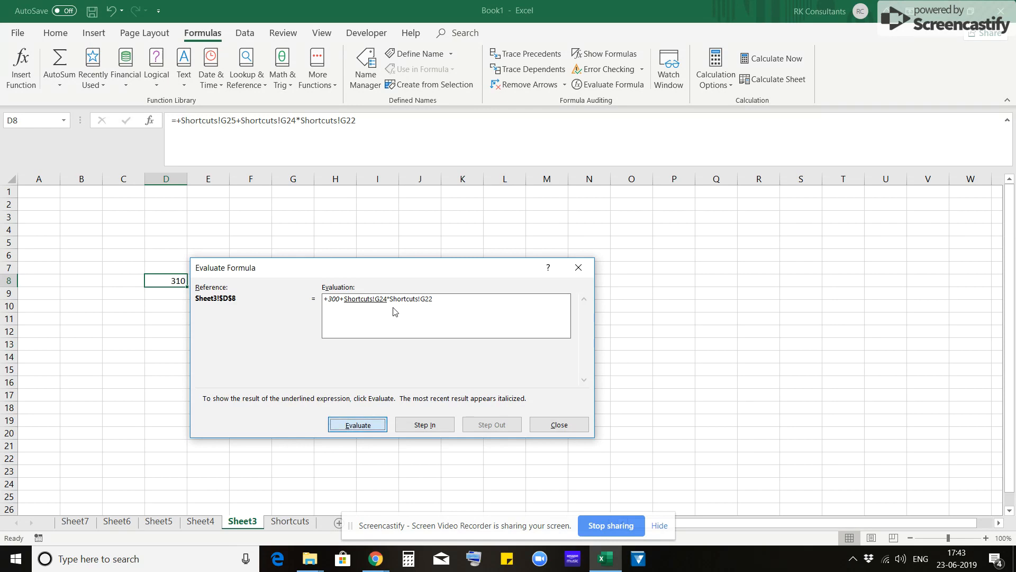
pyautogui.press('Return')
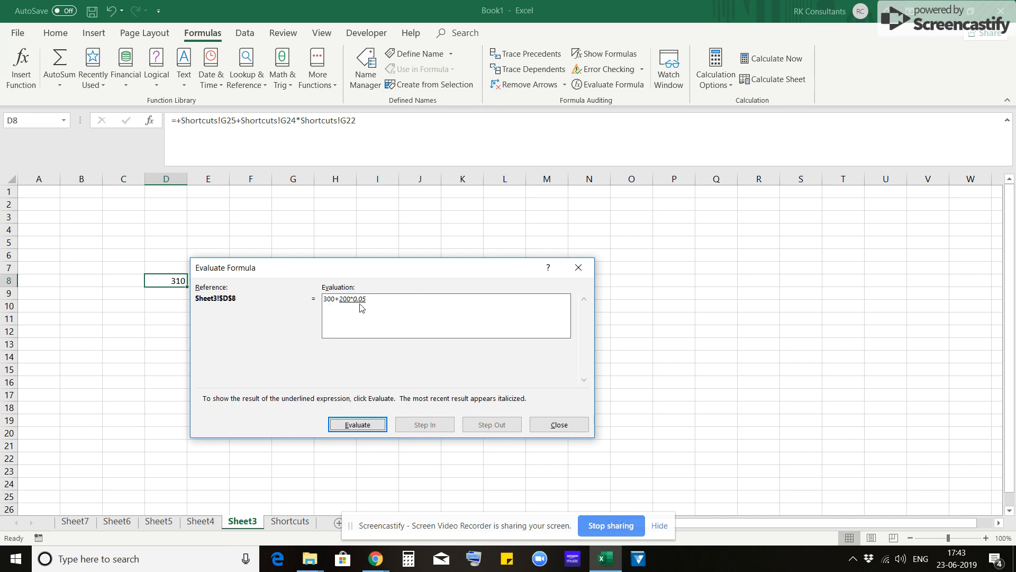
pyautogui.press('Return')
pyautogui.press('Return')
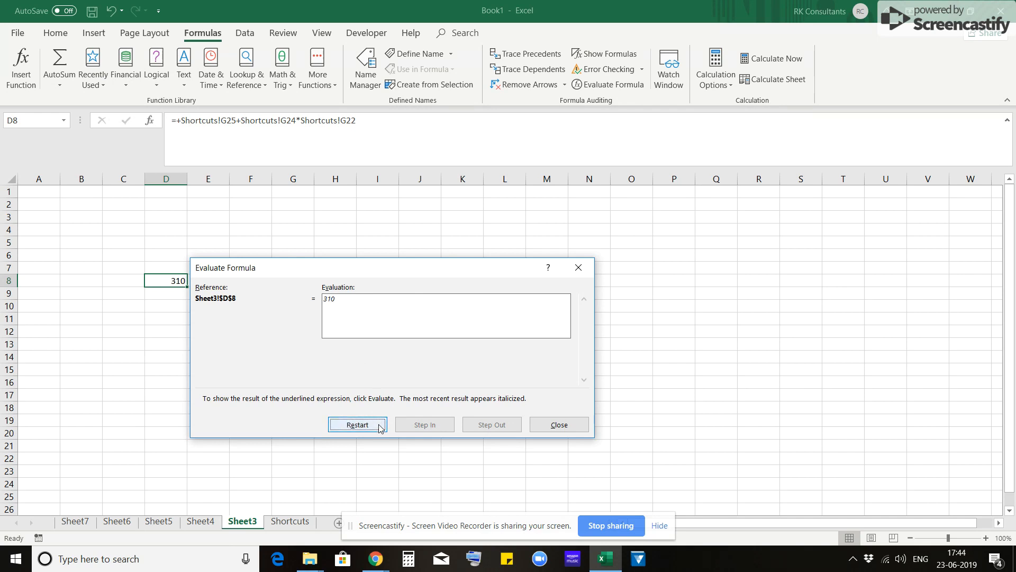
pyautogui.press('Escape')
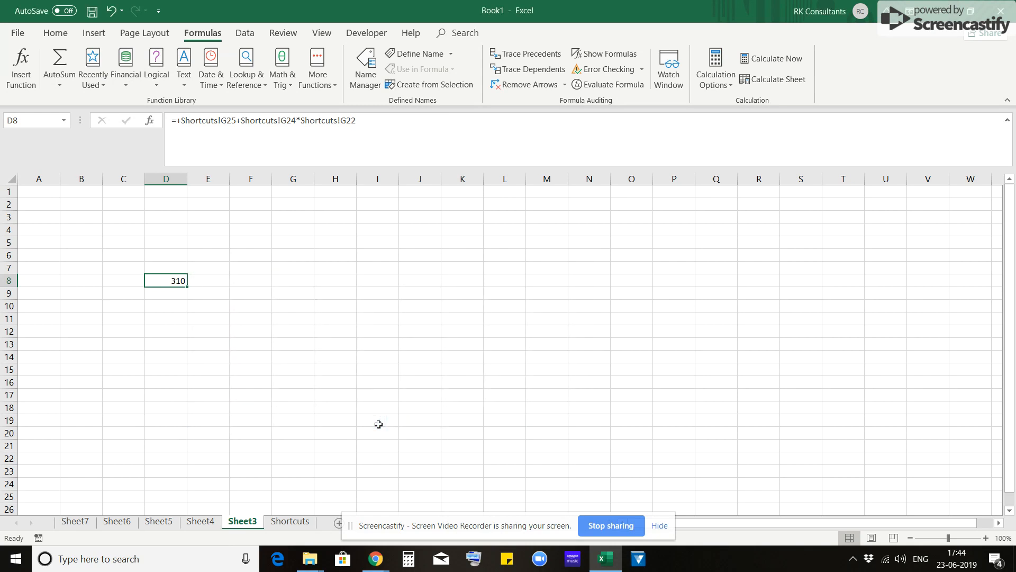
pyautogui.hotkey('ctrl', '[')
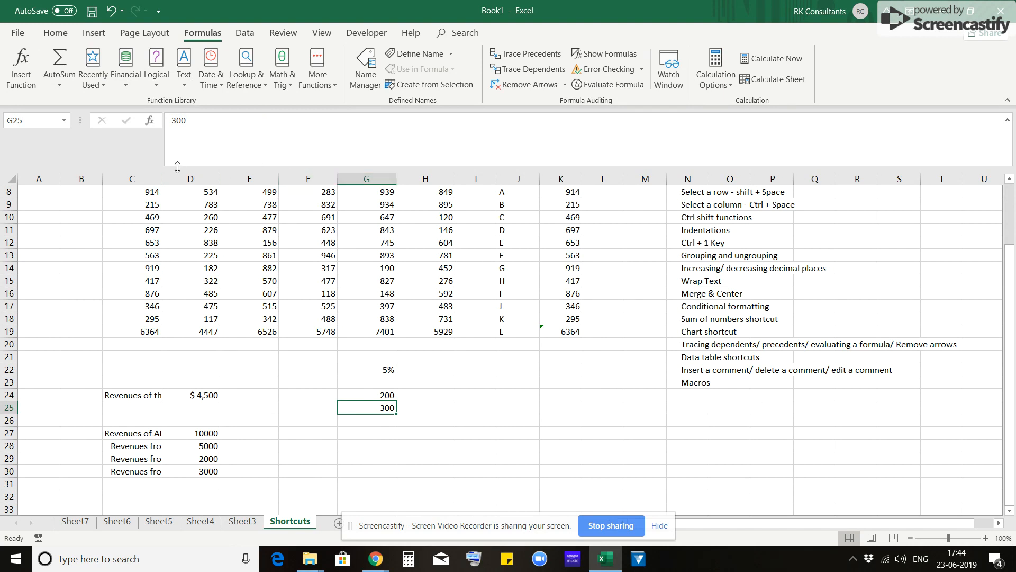
# - Look through the data, review, view, developer and home command sets, and select cell G22 on the Shortcuts sheet
pyautogui.click(245, 33)
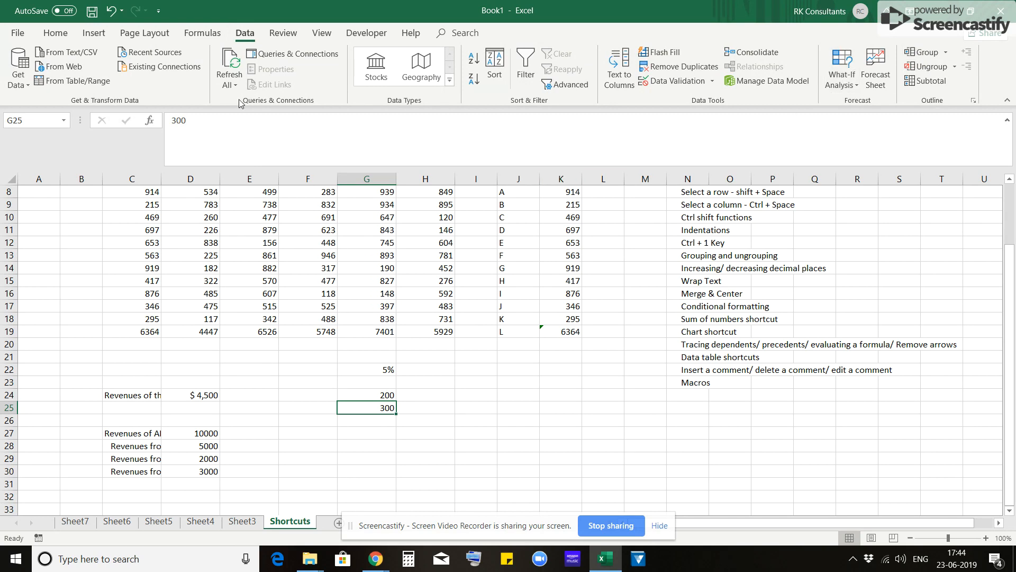
pyautogui.click(288, 37)
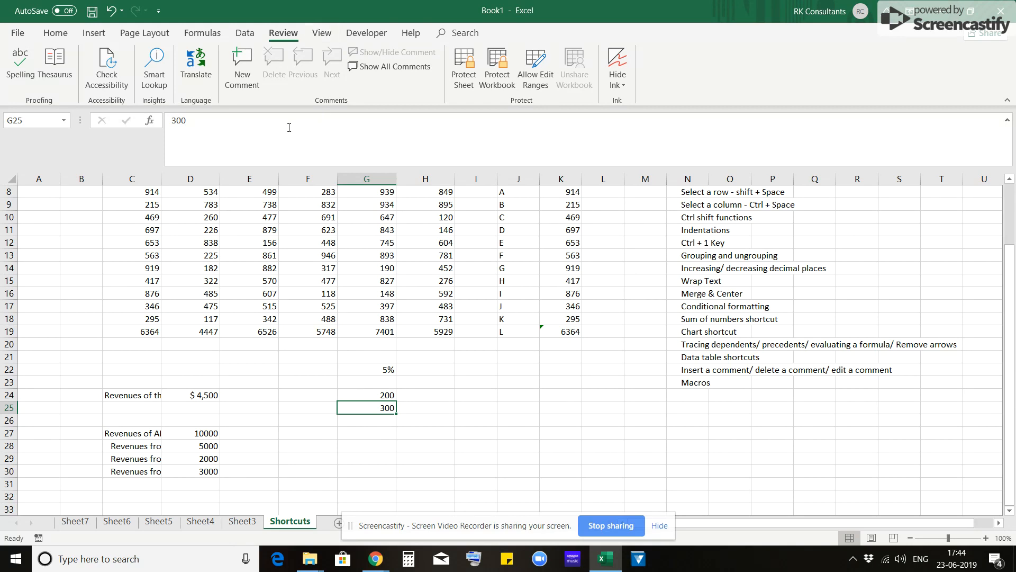
pyautogui.click(322, 33)
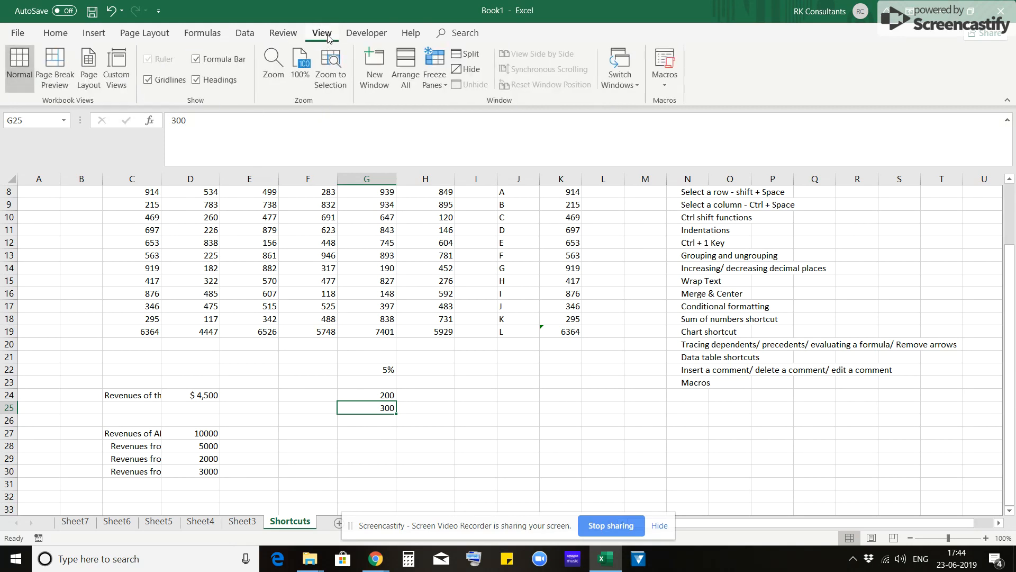
pyautogui.click(369, 34)
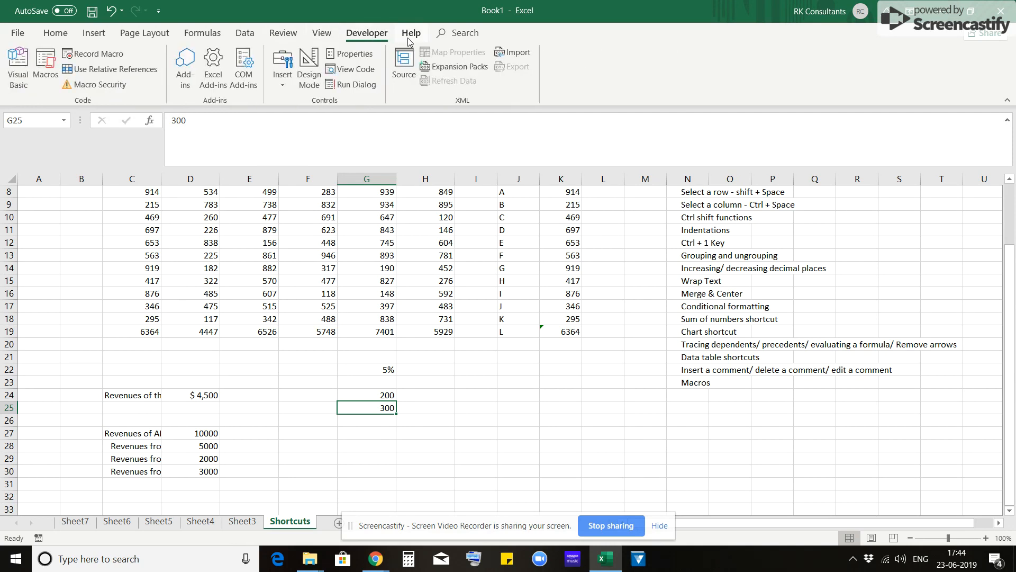
pyautogui.click(56, 34)
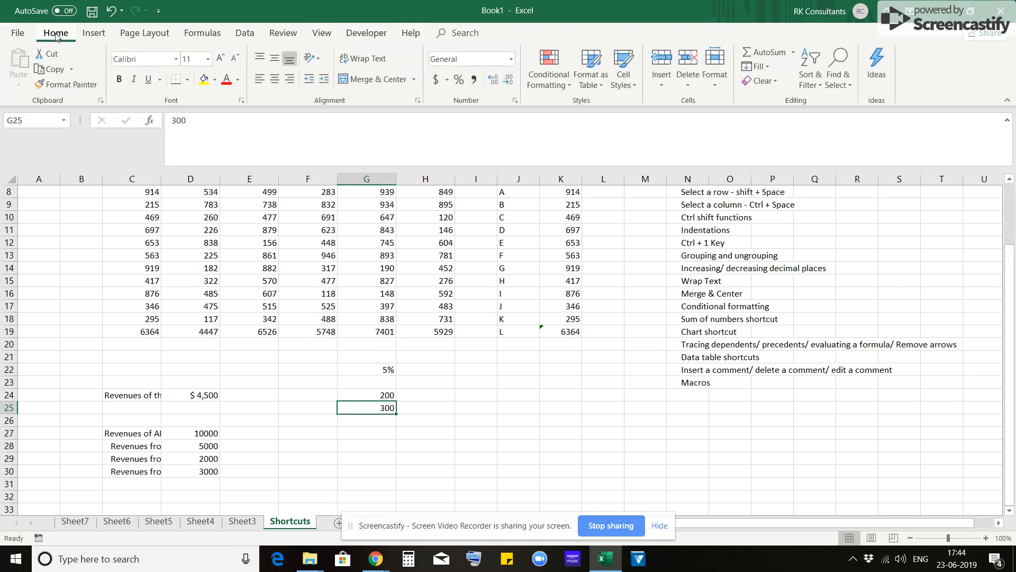
pyautogui.click(366, 369)
pyautogui.scroll(3, 366, 369)
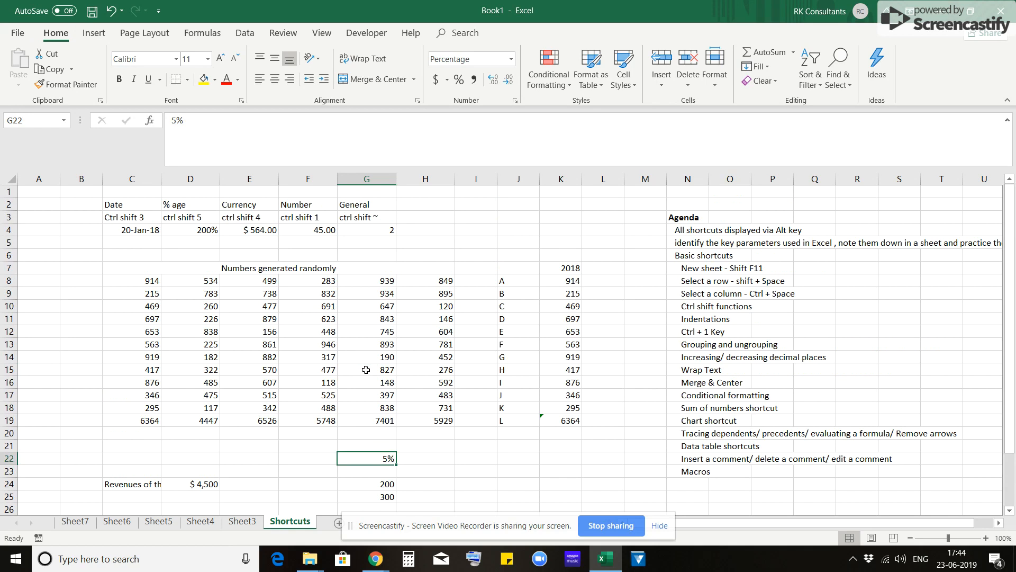